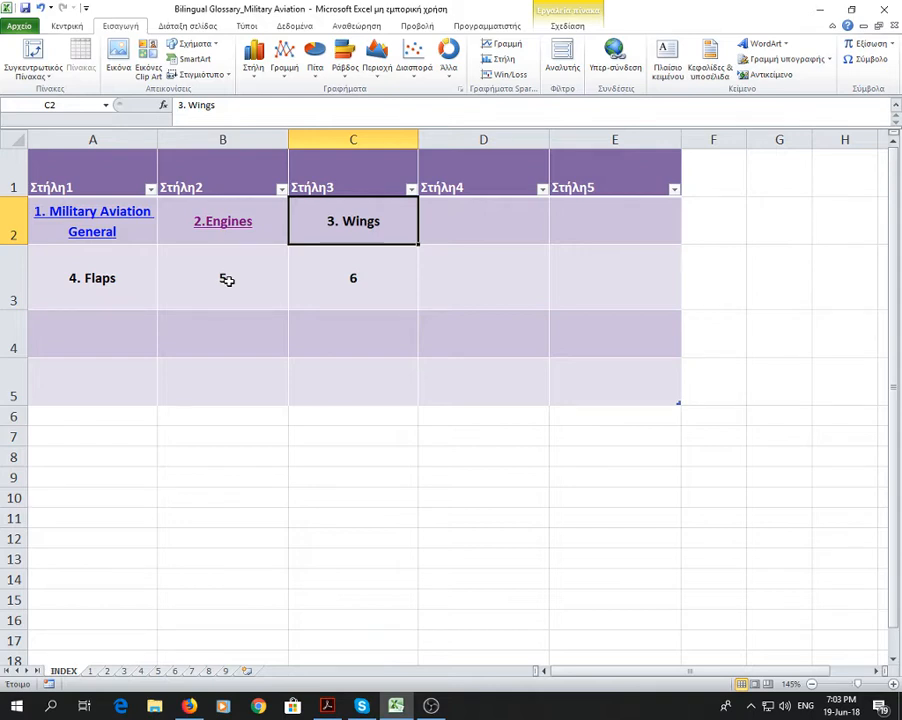
# Change the entry in cell B3 of the INDEX sheet to "5. Fuel".
pyautogui.click(227, 281)
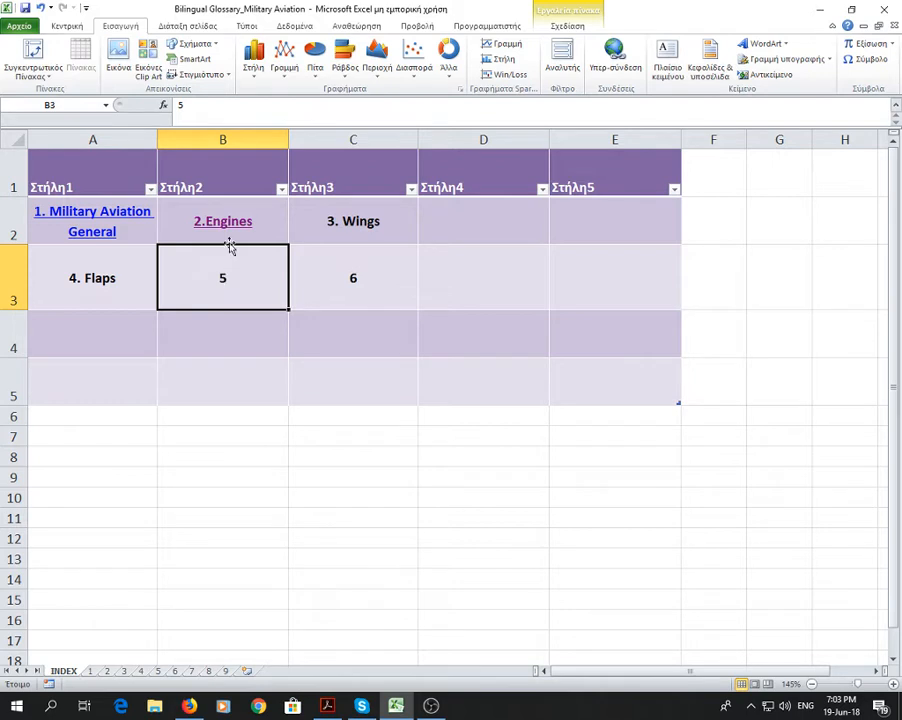
pyautogui.click(186, 104)
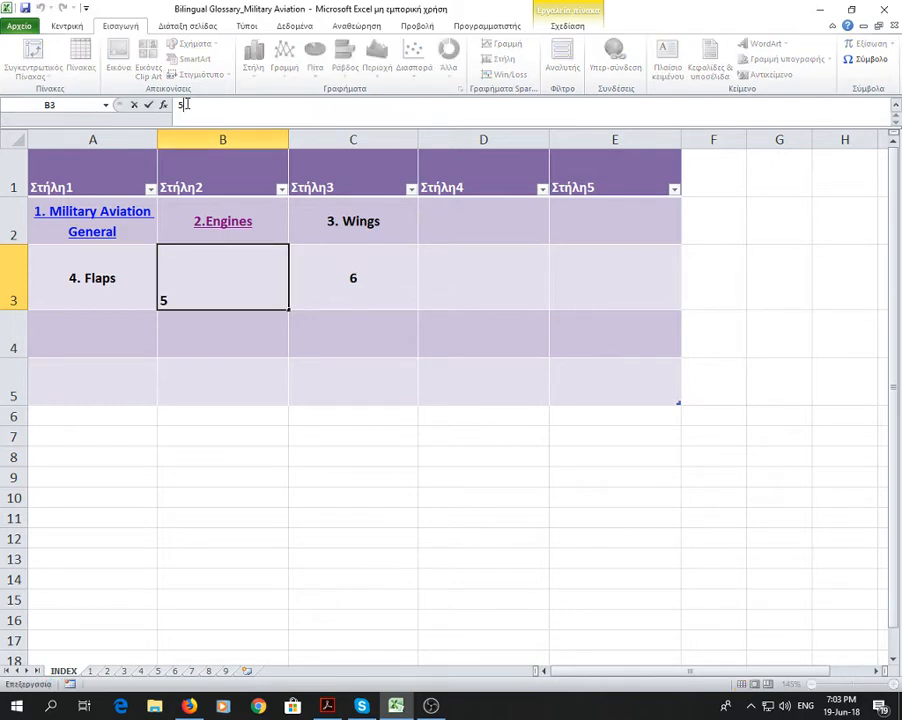
pyautogui.write('. fUE')
pyautogui.press('BackSpace')
pyautogui.press('BackSpace')
pyautogui.press('BackSpace')
pyautogui.press('BackSpace')
pyautogui.write('Fuel')
pyautogui.press('Tab')
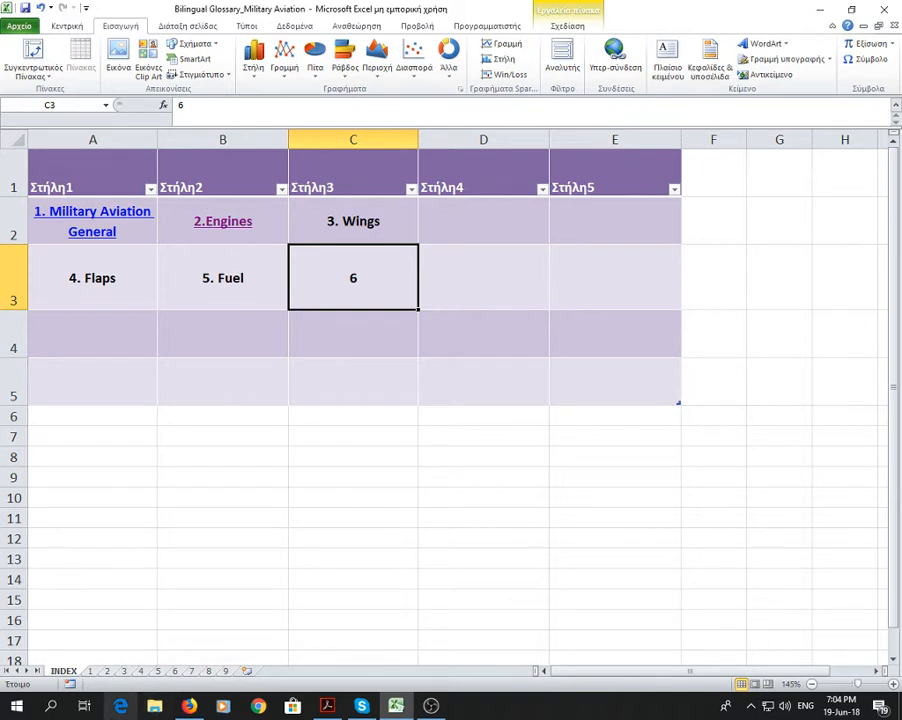
# Sort the source-language terms in B2:B19 of sheet 1 from A to Z, expanding the selection to the adjacent columns.
pyautogui.click(90, 671)
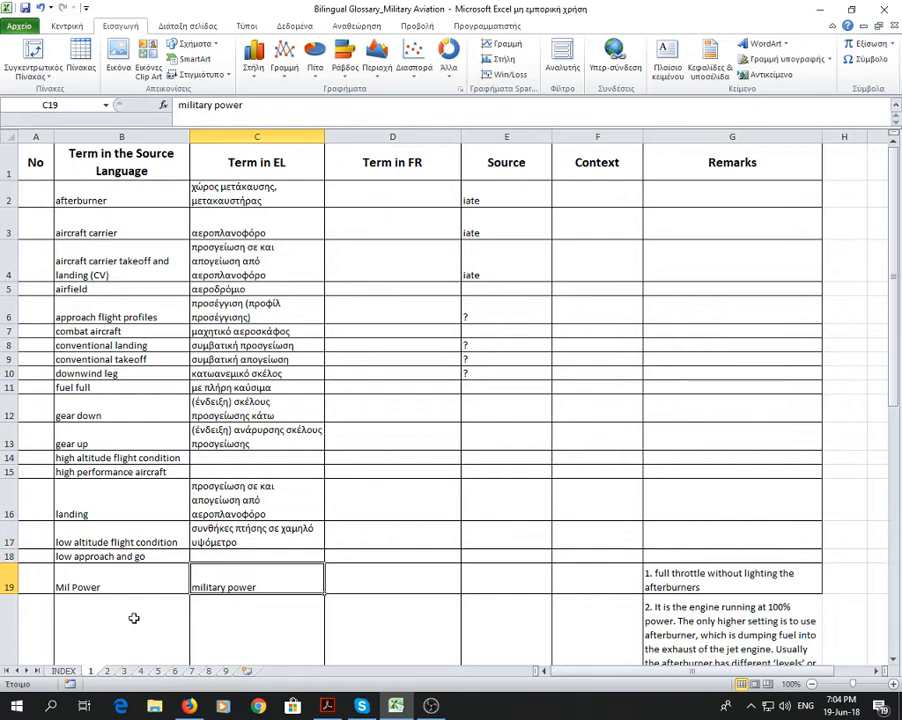
pyautogui.click(108, 671)
pyautogui.click(124, 671)
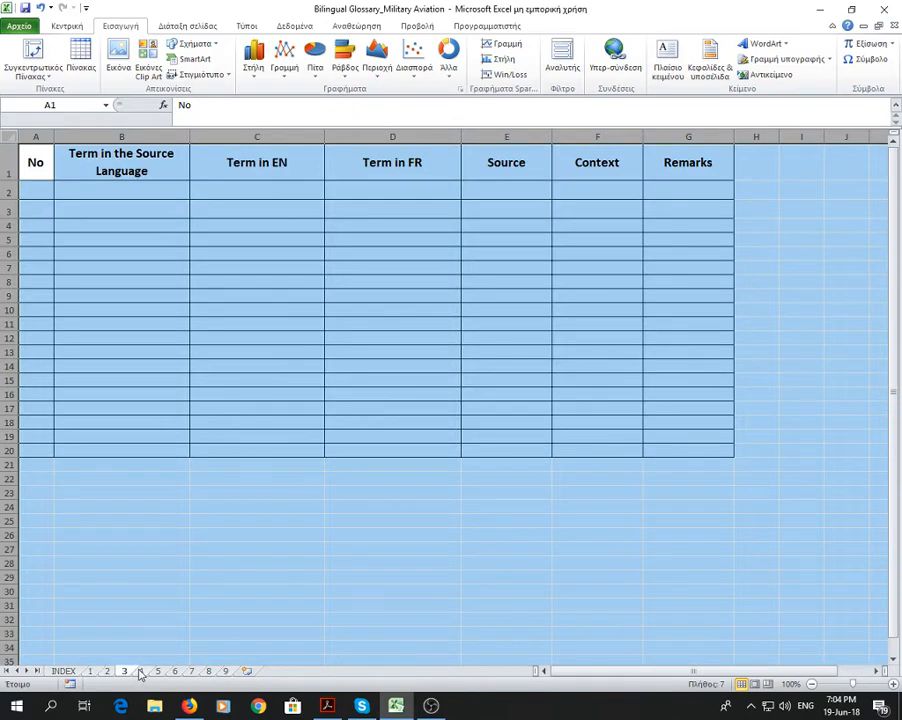
pyautogui.click(141, 671)
pyautogui.click(91, 671)
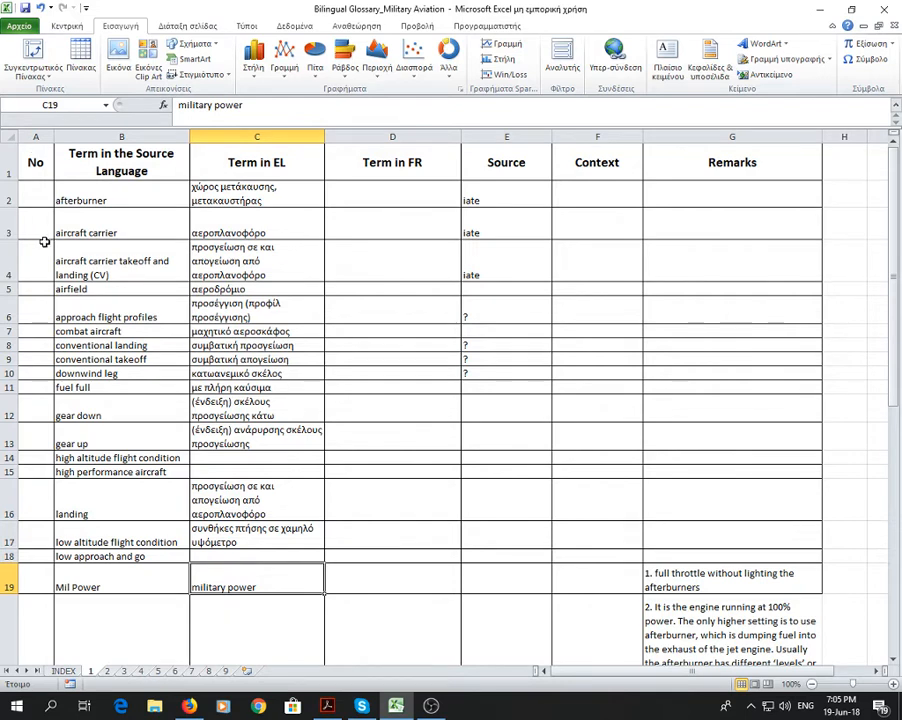
pyautogui.click(46, 200)
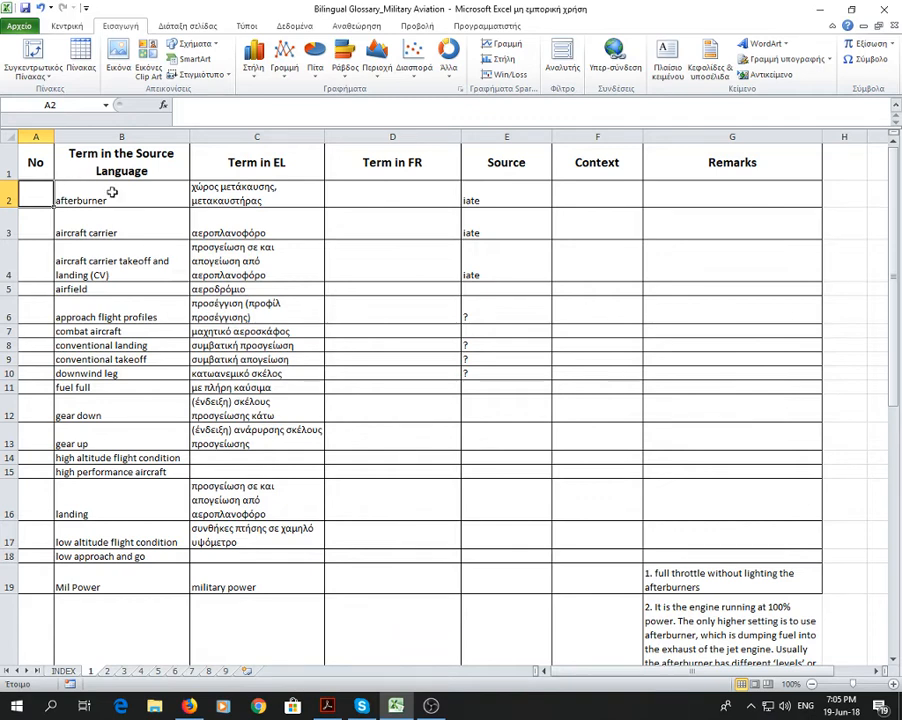
pyautogui.moveTo(80, 190); pyautogui.dragTo(108, 559)
pyautogui.moveTo(108, 569); pyautogui.dragTo(108, 569)
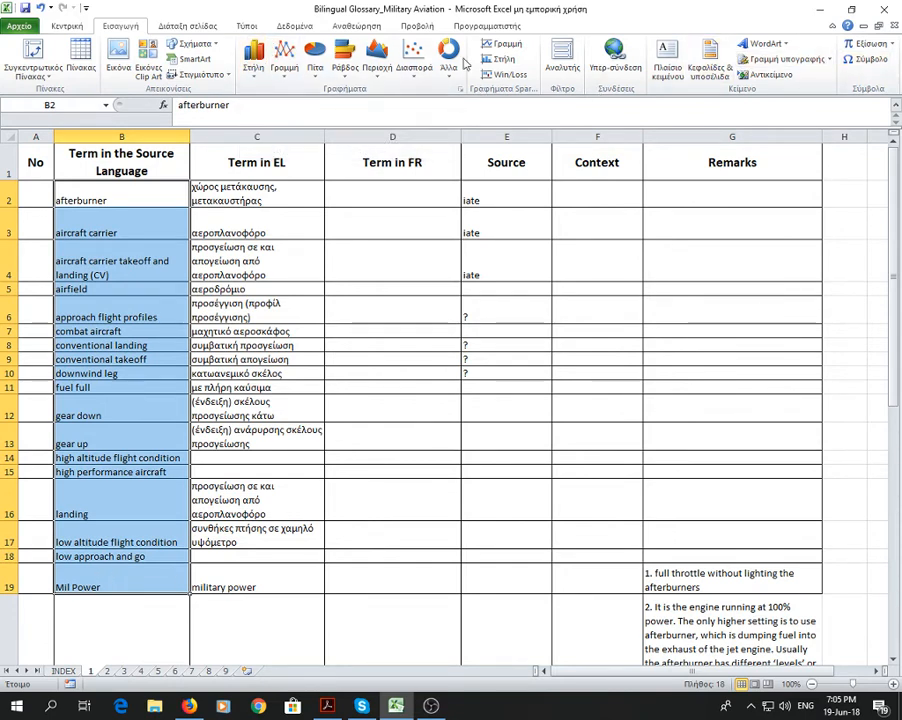
pyautogui.click(88, 27)
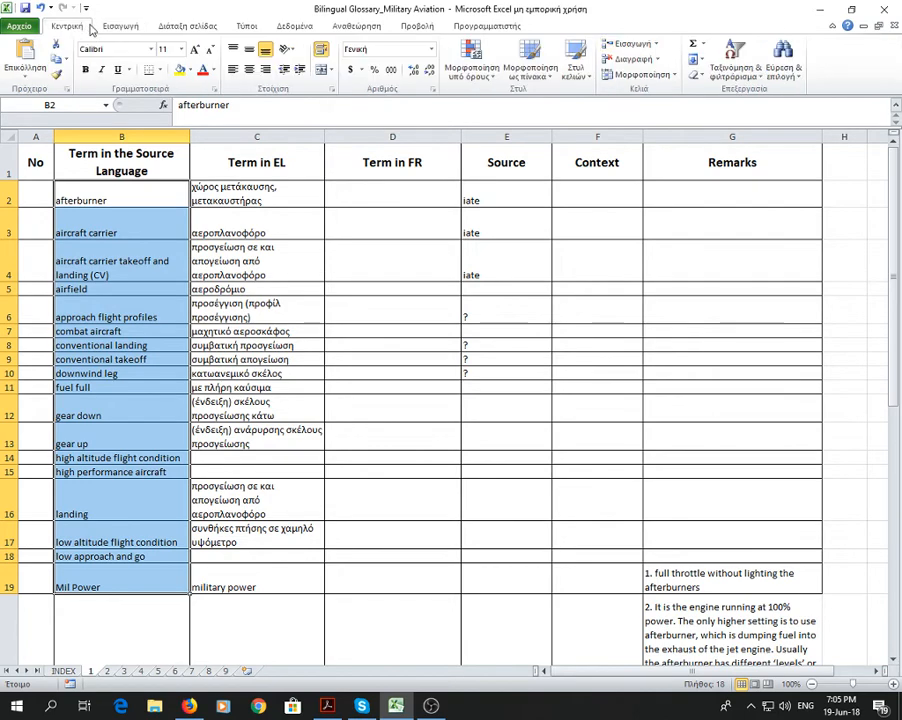
pyautogui.click(727, 66)
pyautogui.click(742, 91)
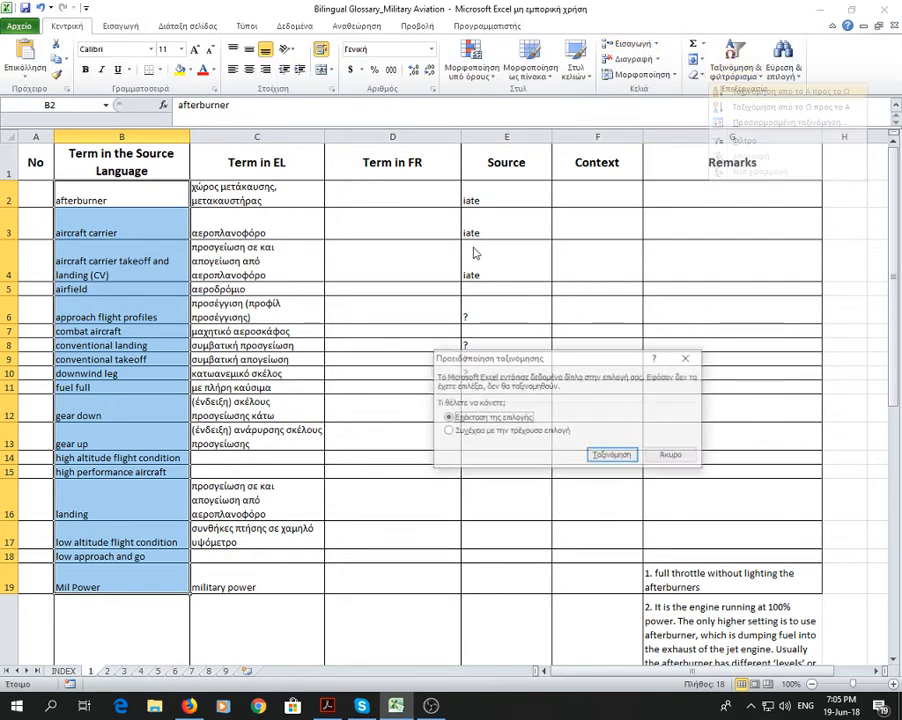
pyautogui.click(612, 456)
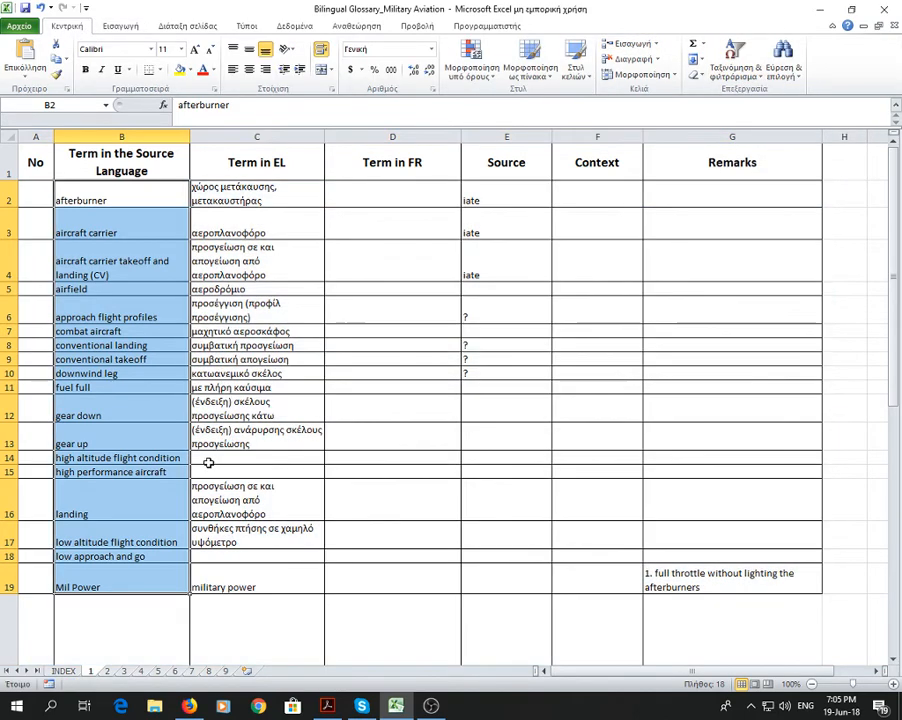
pyautogui.click(136, 414)
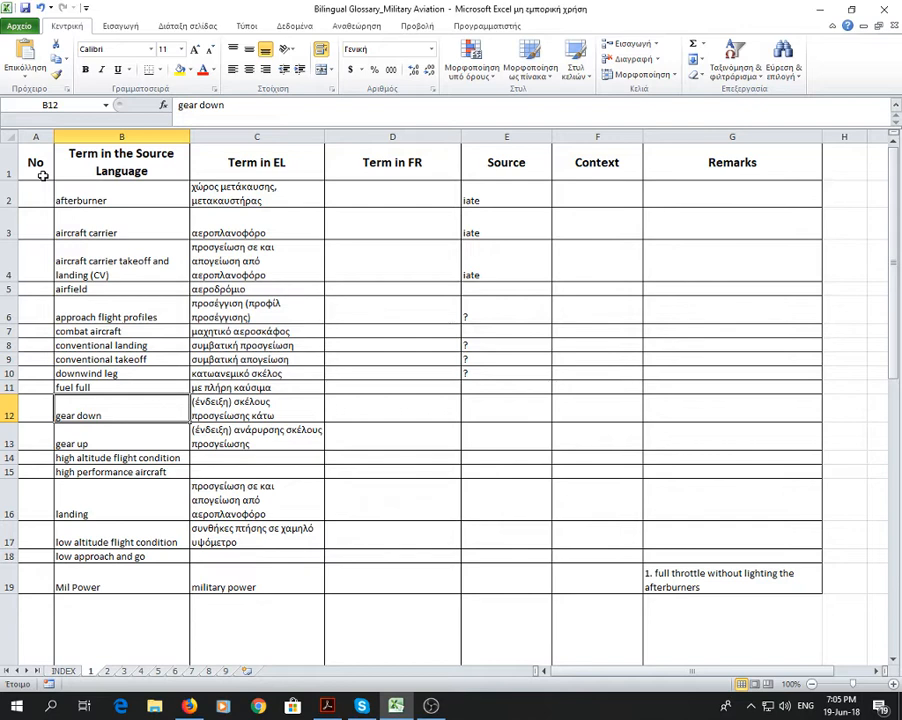
# Insert a new column before "Term in EL" on sheet 1 and give it the heading "Source".
pyautogui.click(82, 168)
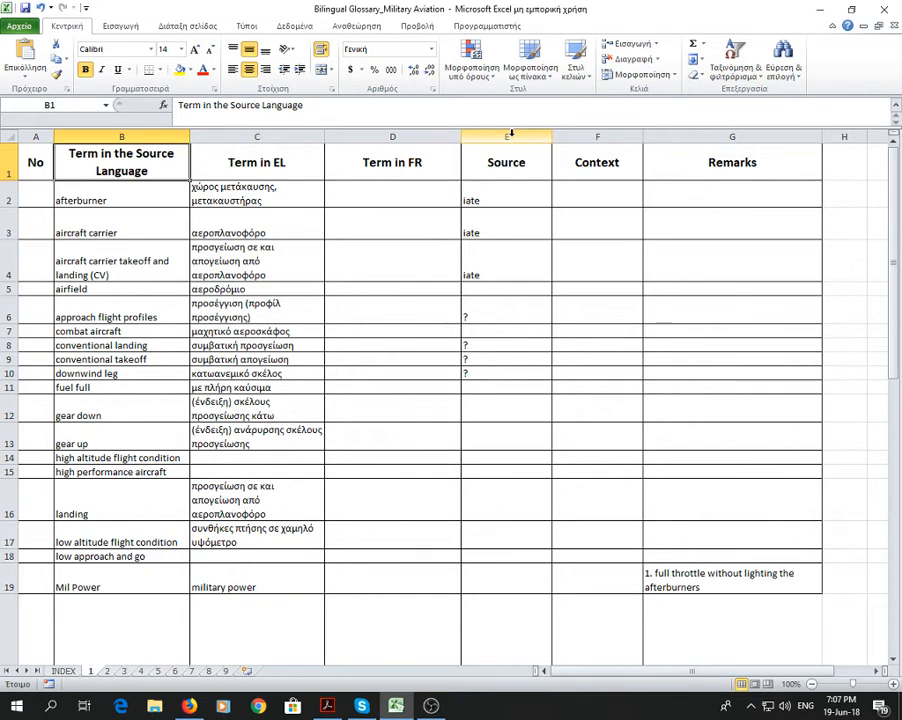
pyautogui.click(250, 136)
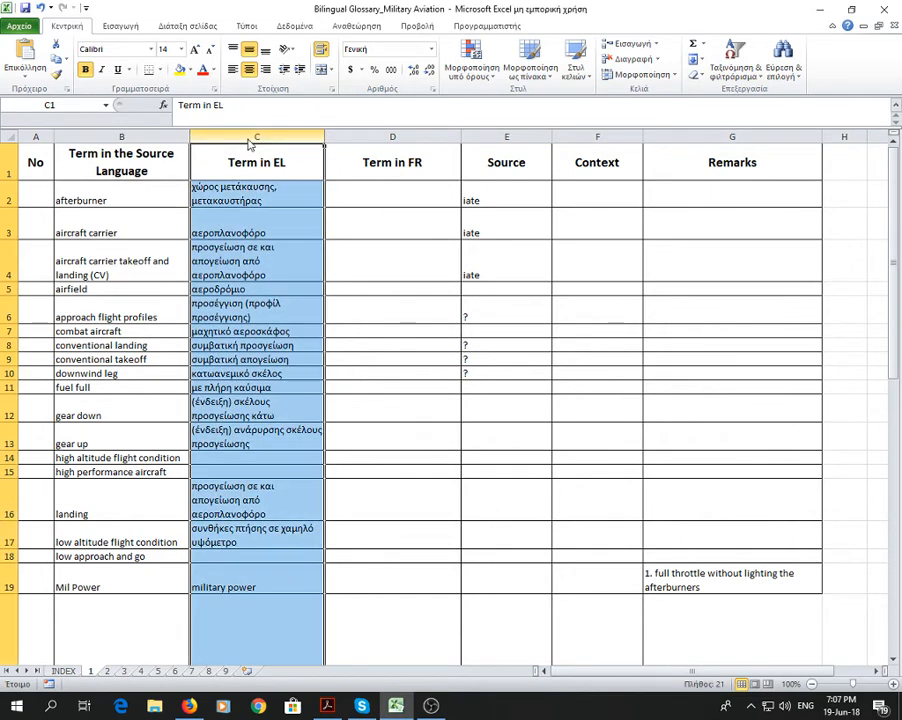
pyautogui.rightClick(250, 140)
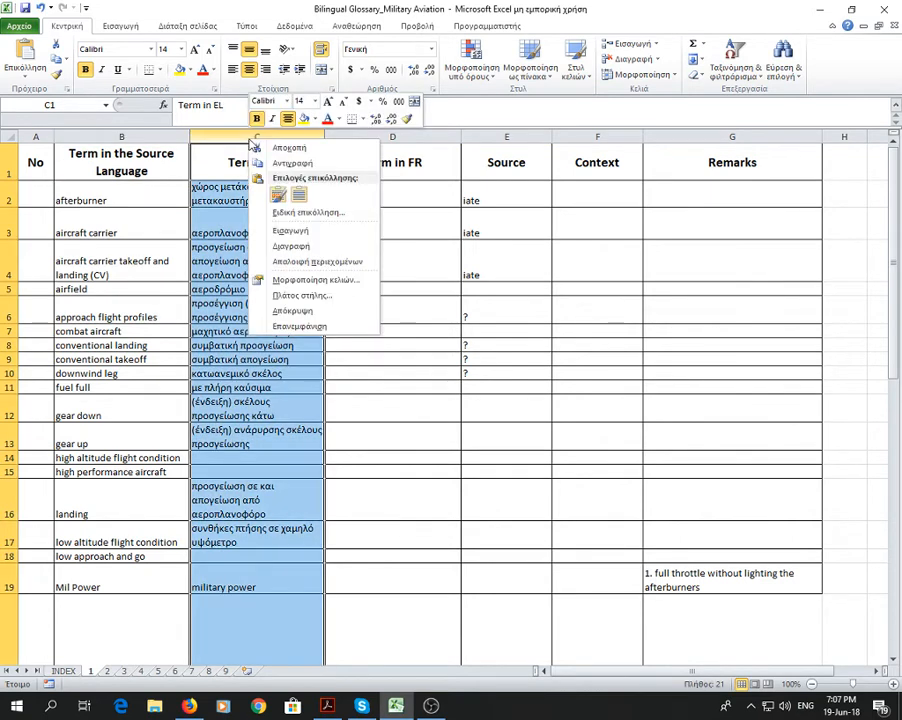
pyautogui.click(279, 230)
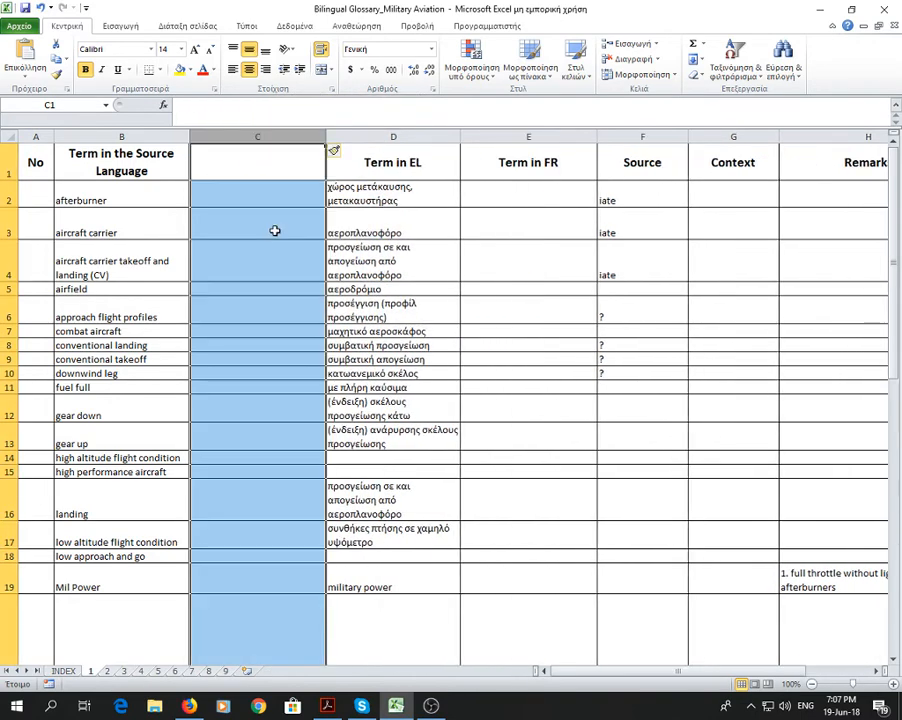
pyautogui.click(263, 170)
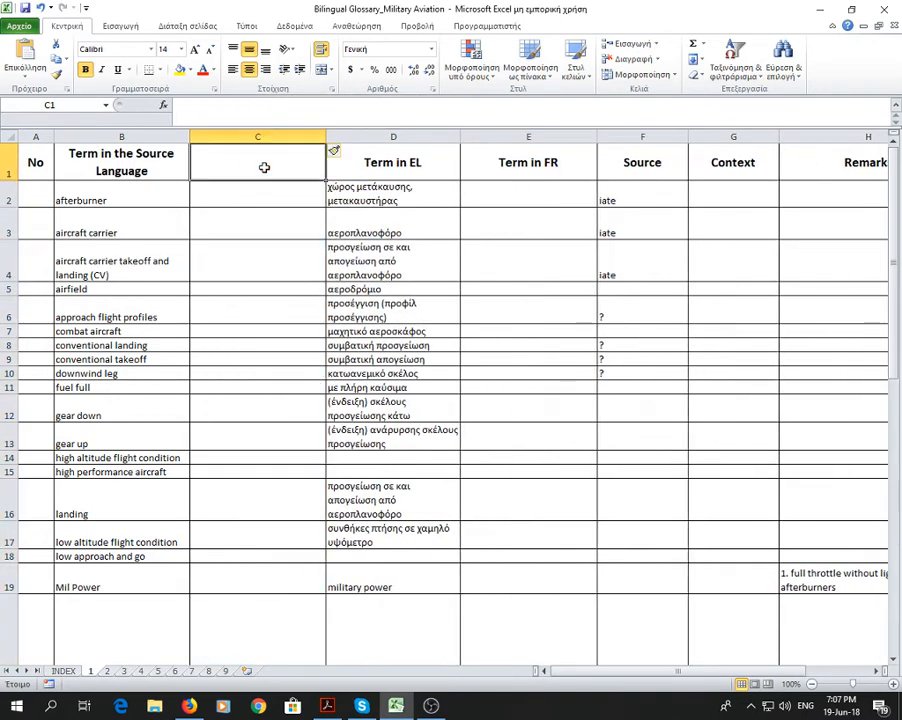
pyautogui.write('S')
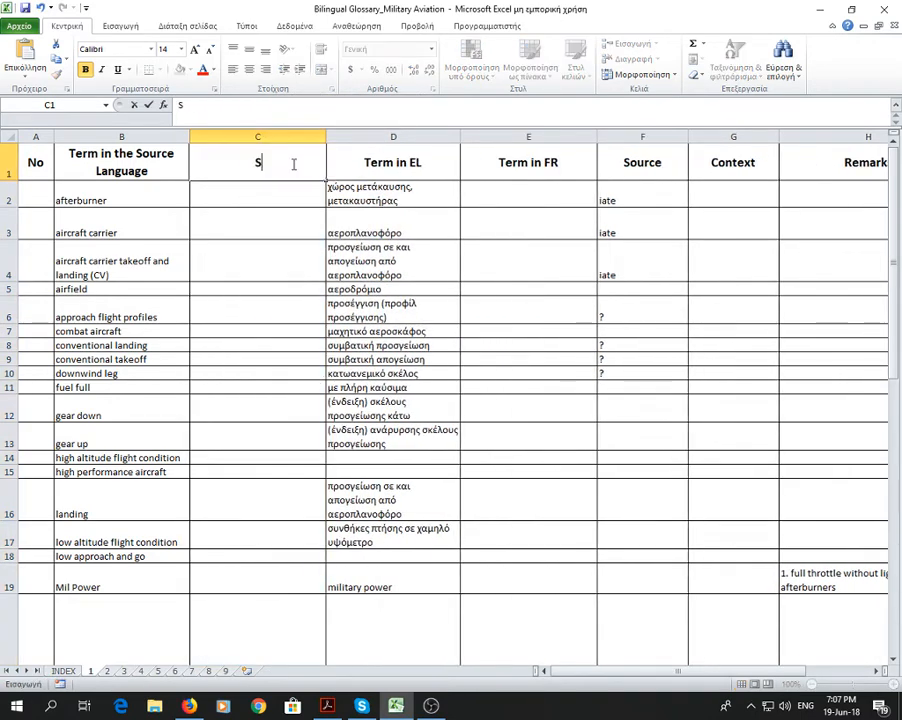
pyautogui.write('ou')
pyautogui.press('BackSpace')
pyautogui.write('ource')
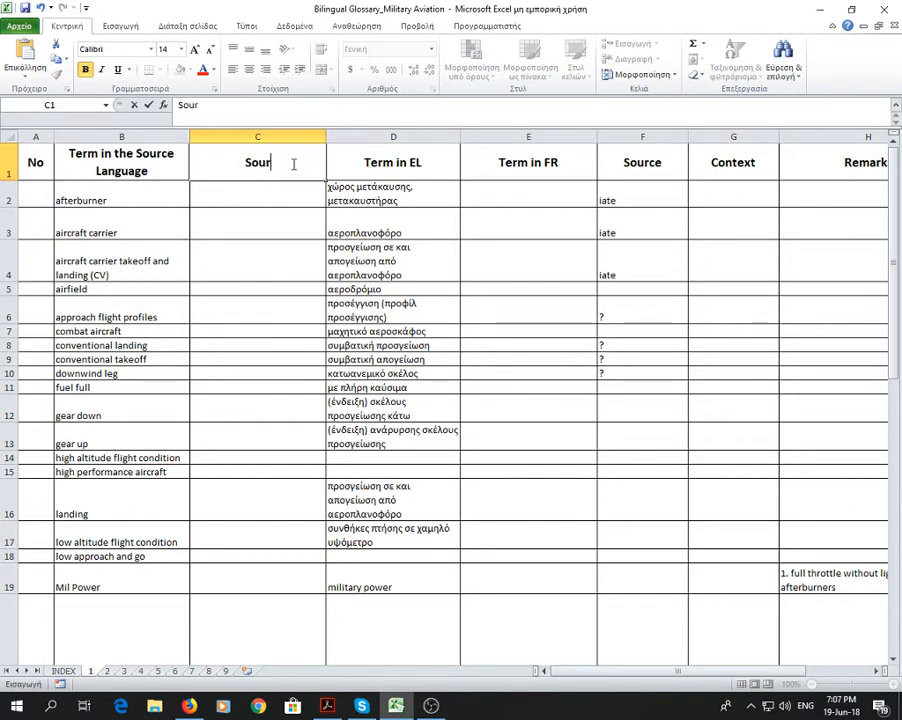
pyautogui.press('Tab')
pyautogui.press('Tab')
pyautogui.press('Tab')
pyautogui.press('Tab')
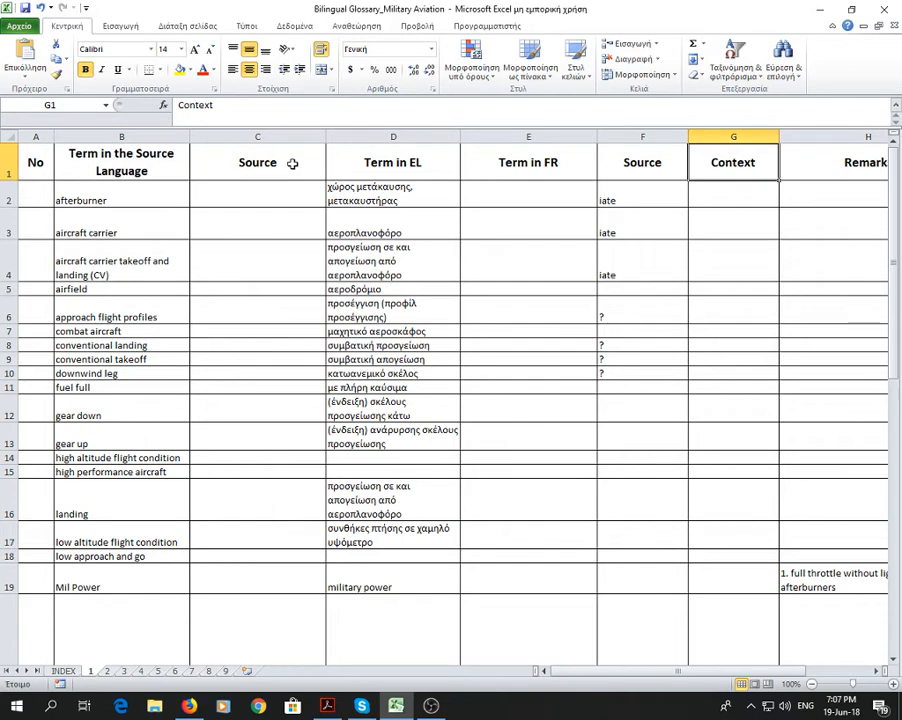
# Review the Context and Remarks columns of sheet 1, look at sheets 2 and 3, and return to the INDEX sheet.
pyautogui.moveTo(593, 678); pyautogui.dragTo(636, 668)
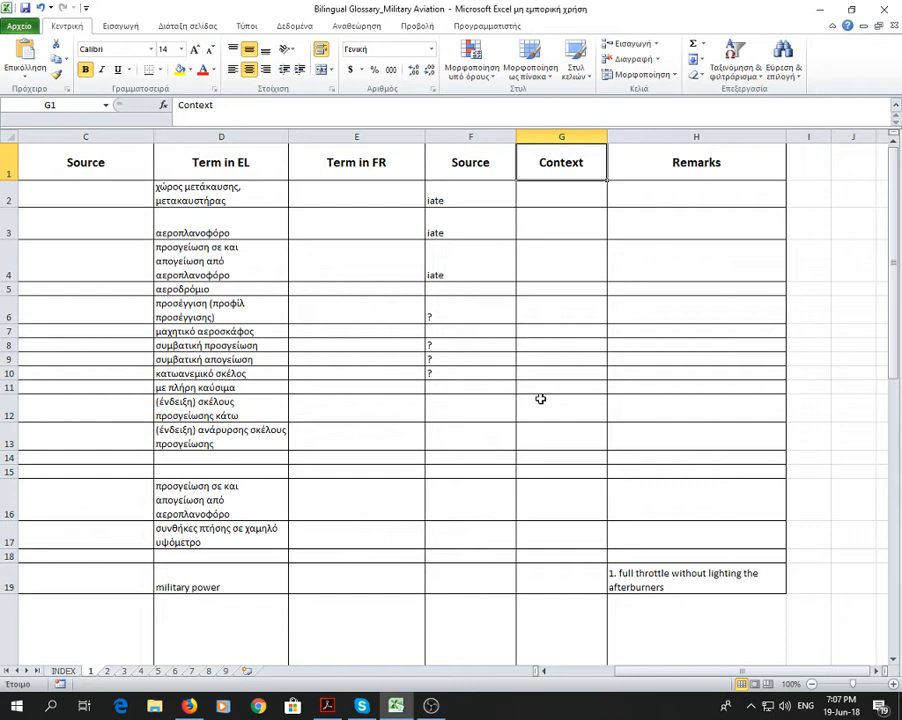
pyautogui.click(633, 201)
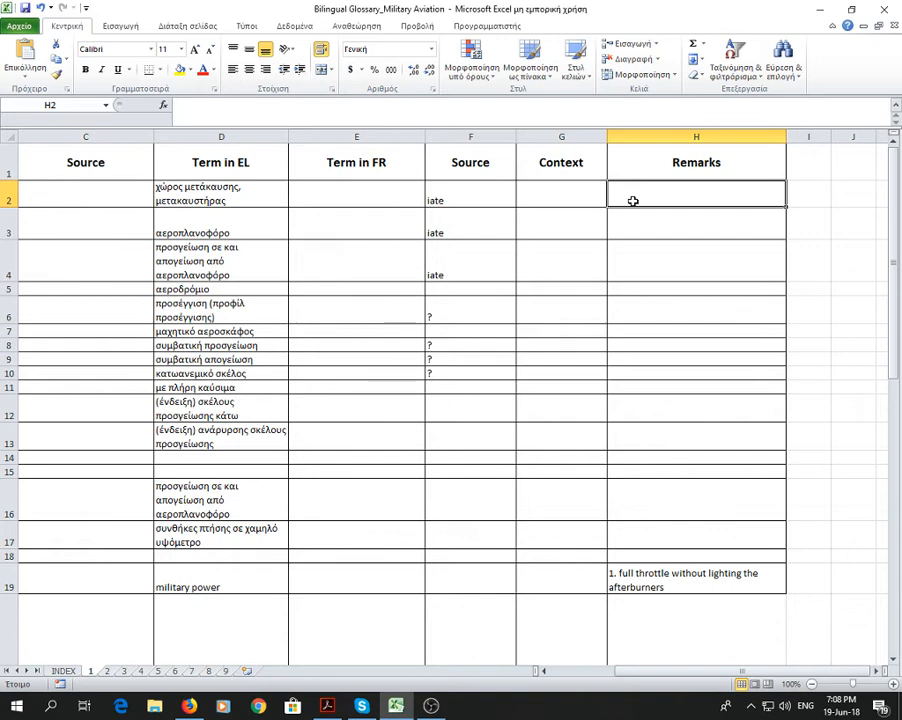
pyautogui.click(107, 671)
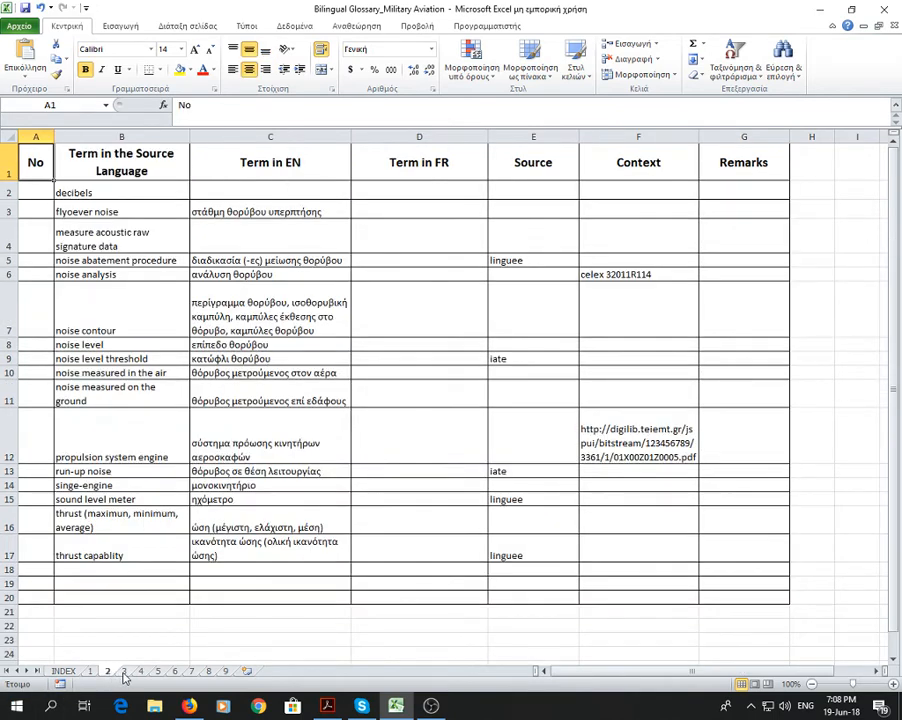
pyautogui.click(124, 671)
pyautogui.click(62, 671)
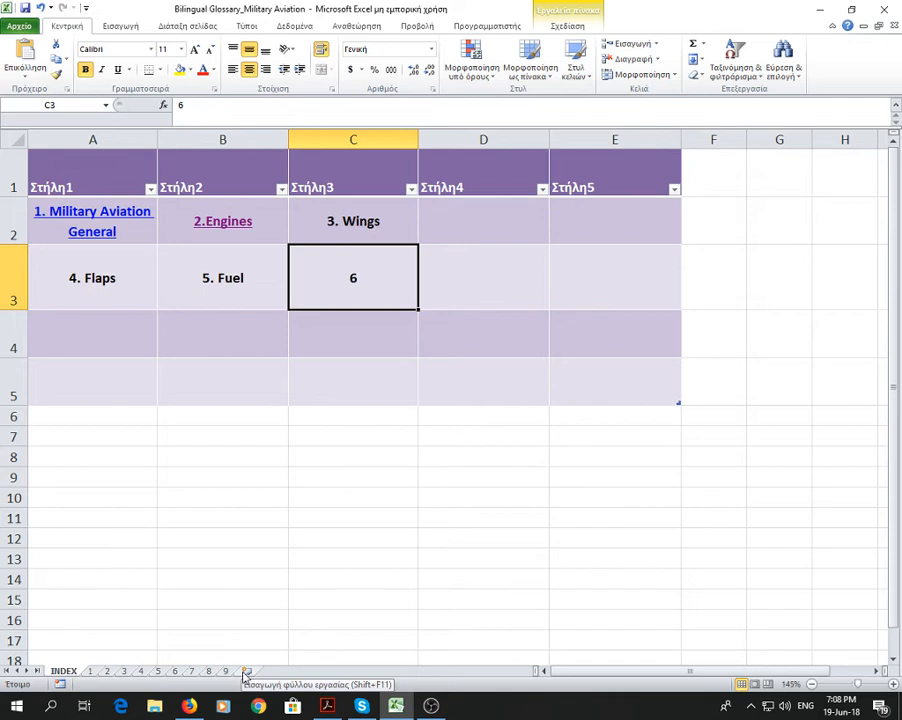
pyautogui.click(487, 267)
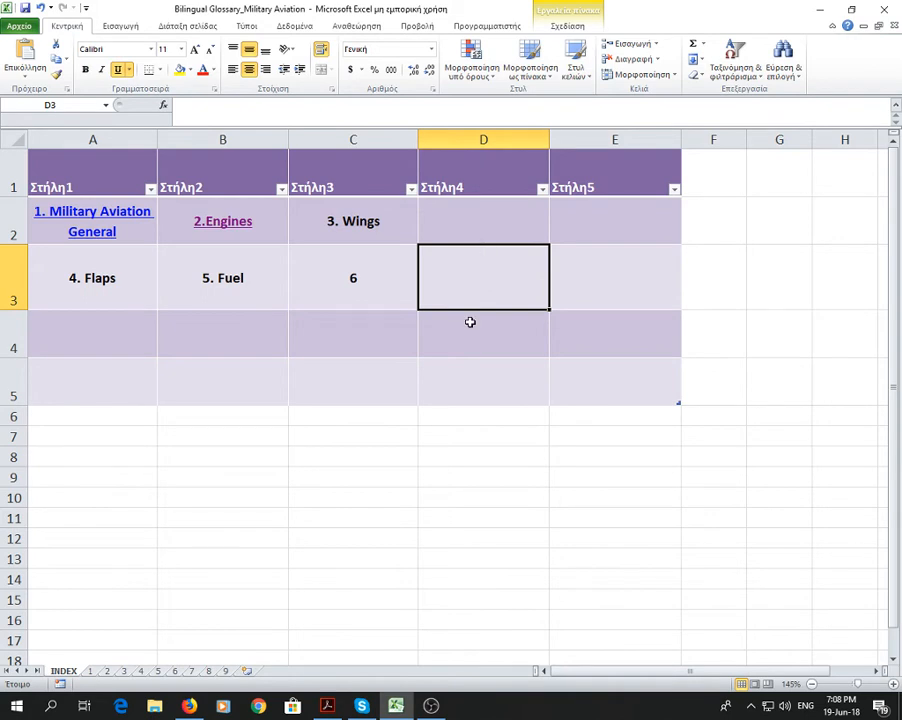
# Add a blank worksheet after sheet 9 and delete it again.
pyautogui.click(244, 671)
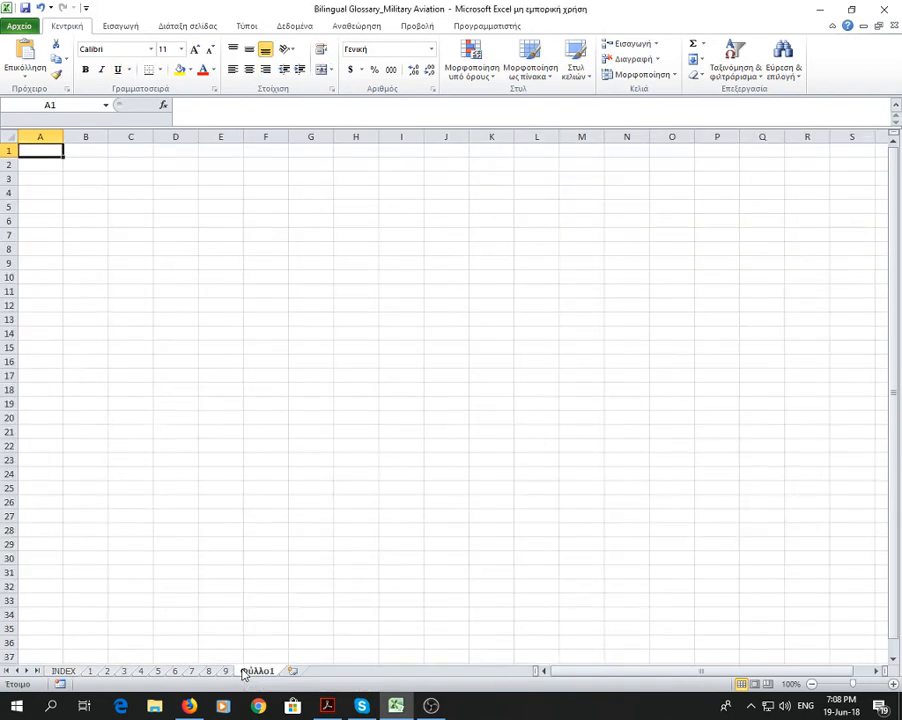
pyautogui.click(89, 671)
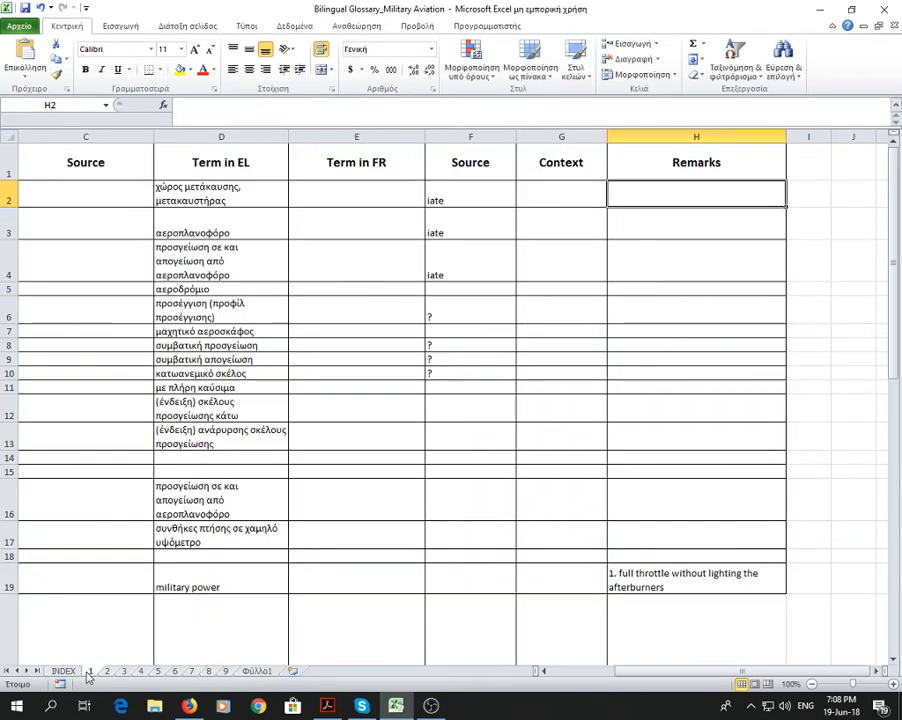
pyautogui.click(250, 671)
pyautogui.rightClick(247, 672)
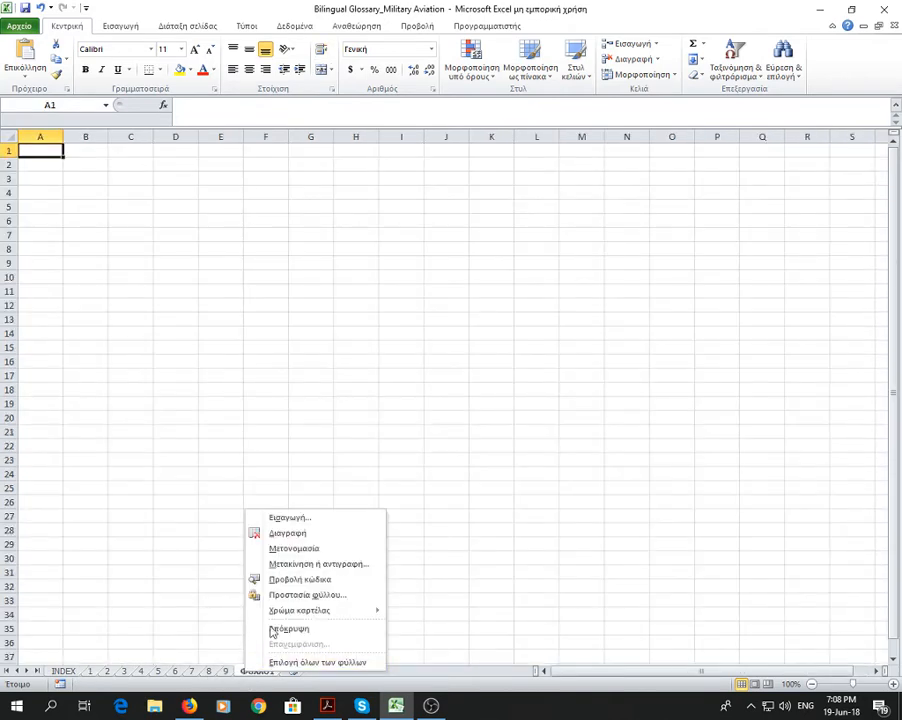
pyautogui.click(282, 534)
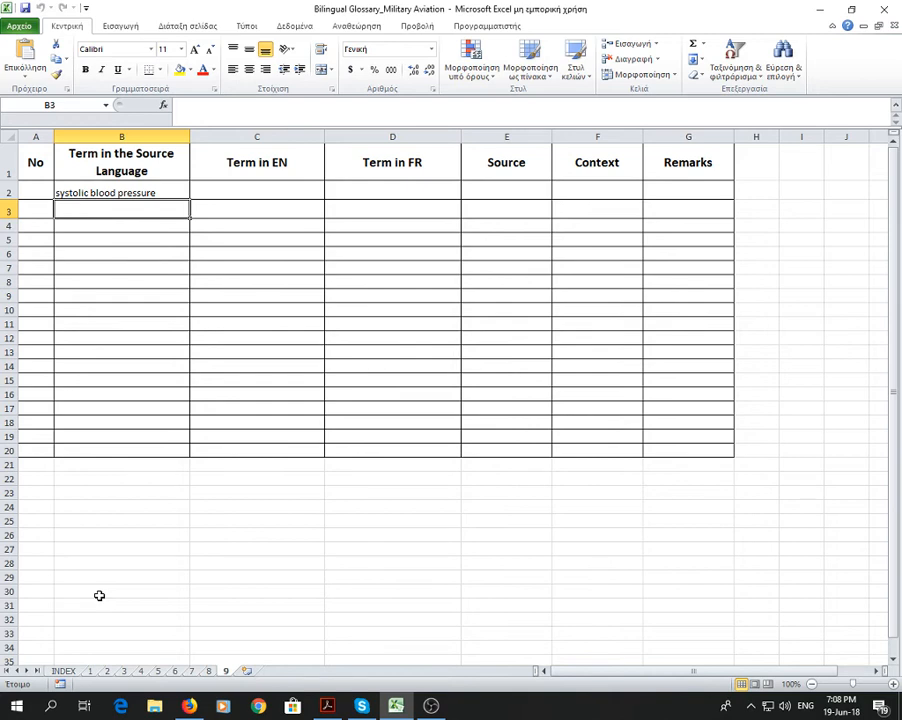
# Follow the "1. Military Aviation General" hyperlink on the INDEX sheet to test it, and return to INDEX.
pyautogui.click(66, 672)
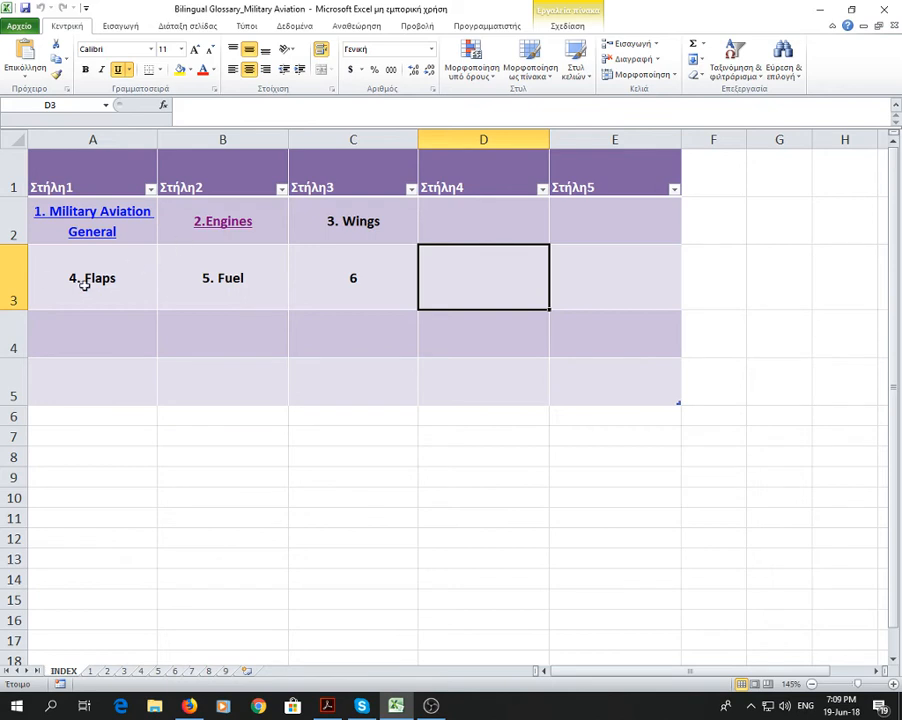
pyautogui.click(91, 219)
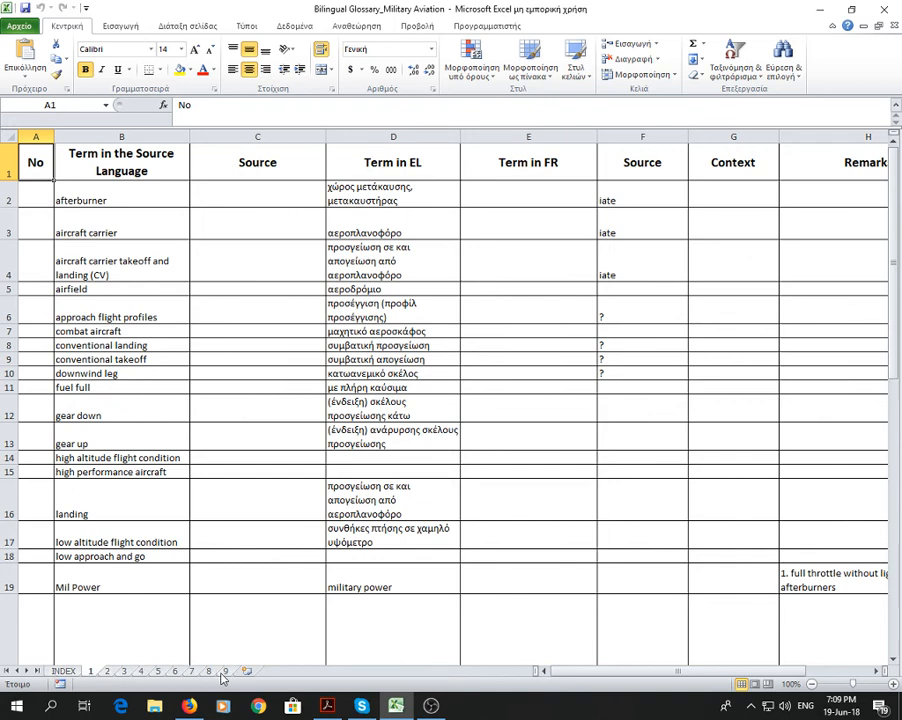
pyautogui.click(62, 671)
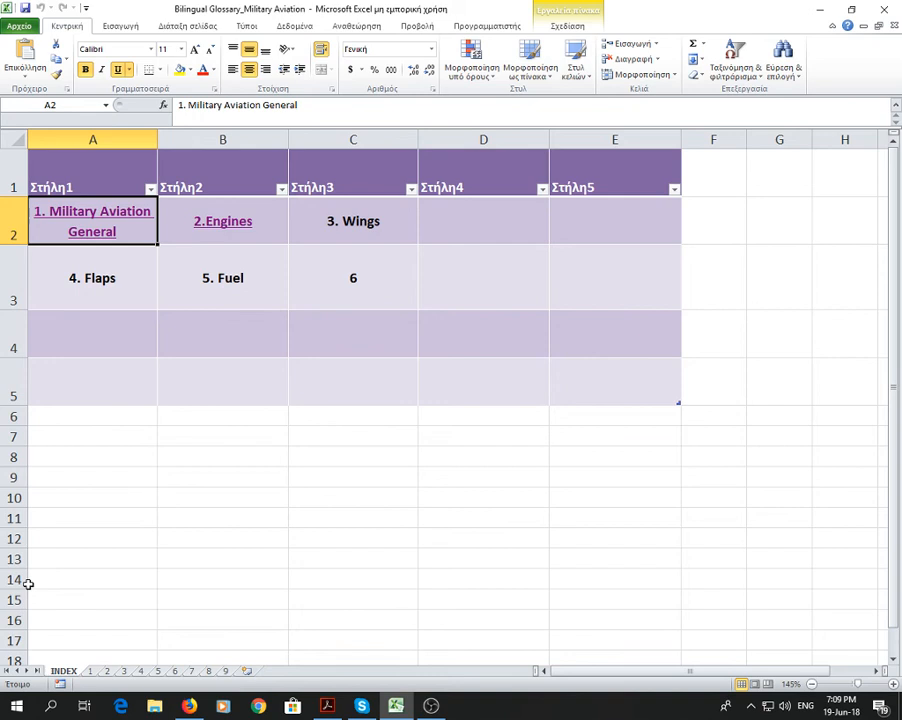
# Link the "3. Wings" cell on the INDEX sheet to sheet 3 of this workbook with a hyperlink.
pyautogui.click(325, 237)
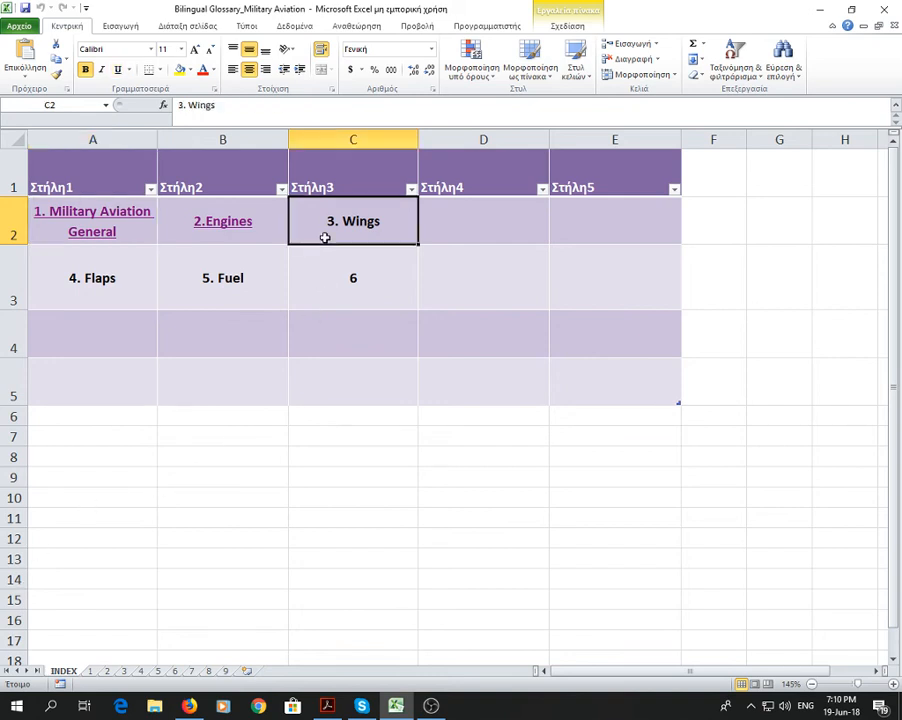
pyautogui.click(118, 26)
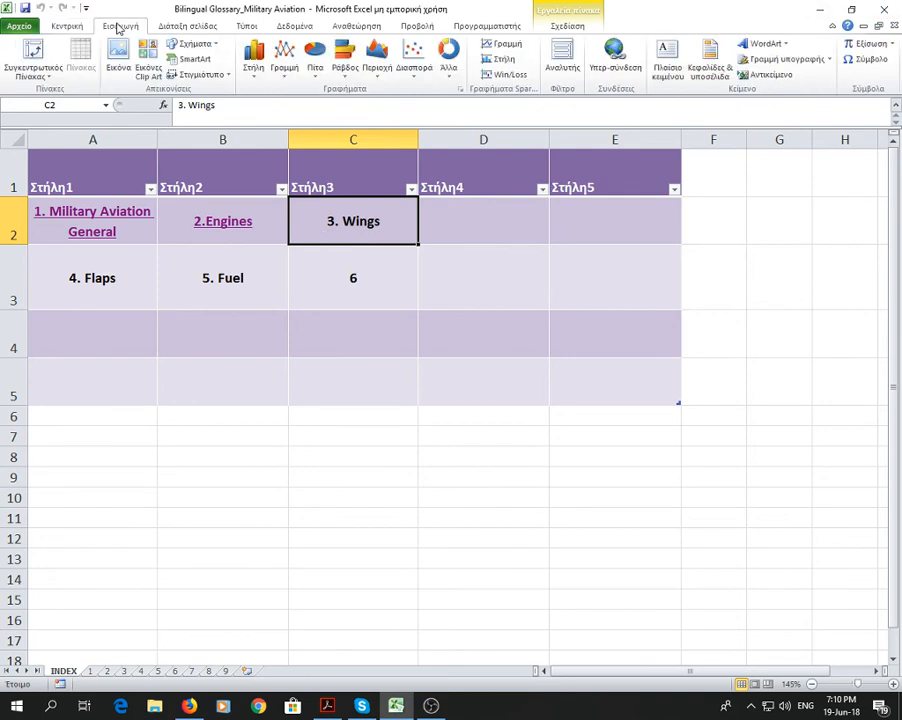
pyautogui.click(617, 72)
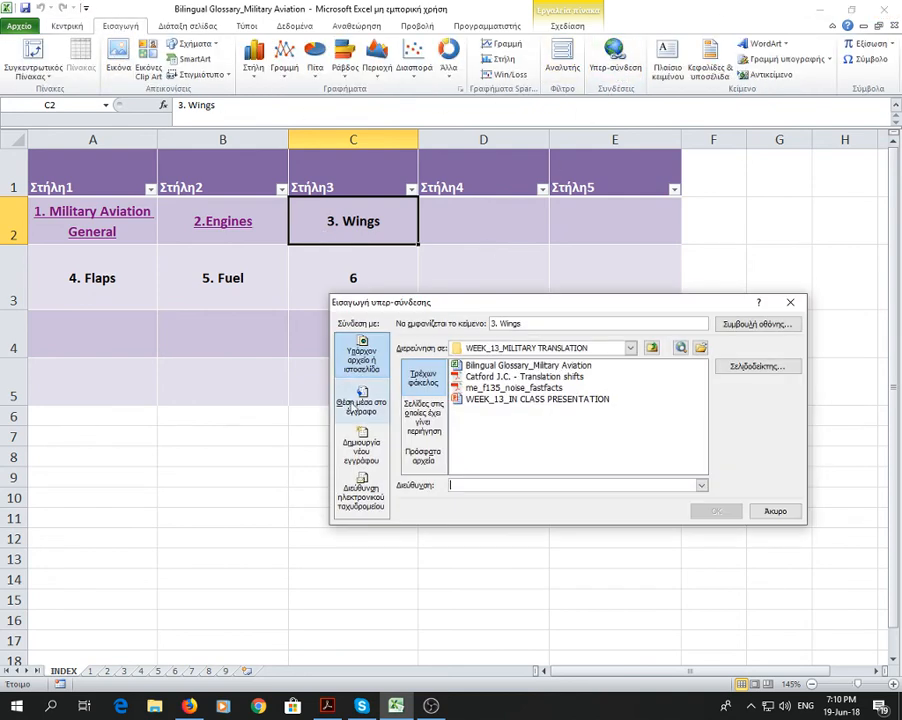
pyautogui.click(353, 408)
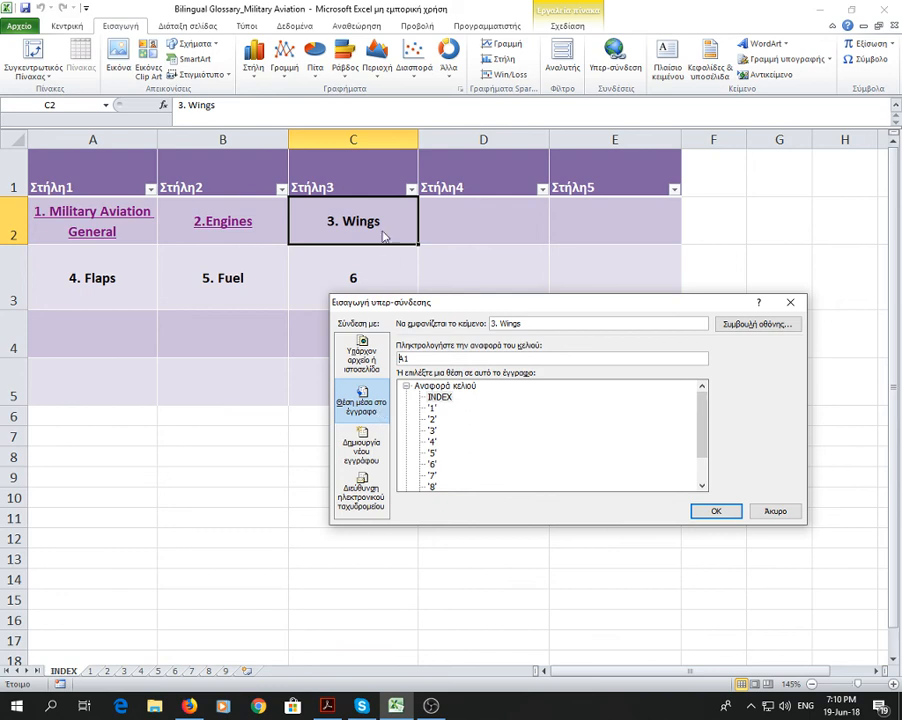
pyautogui.click(433, 430)
pyautogui.click(717, 512)
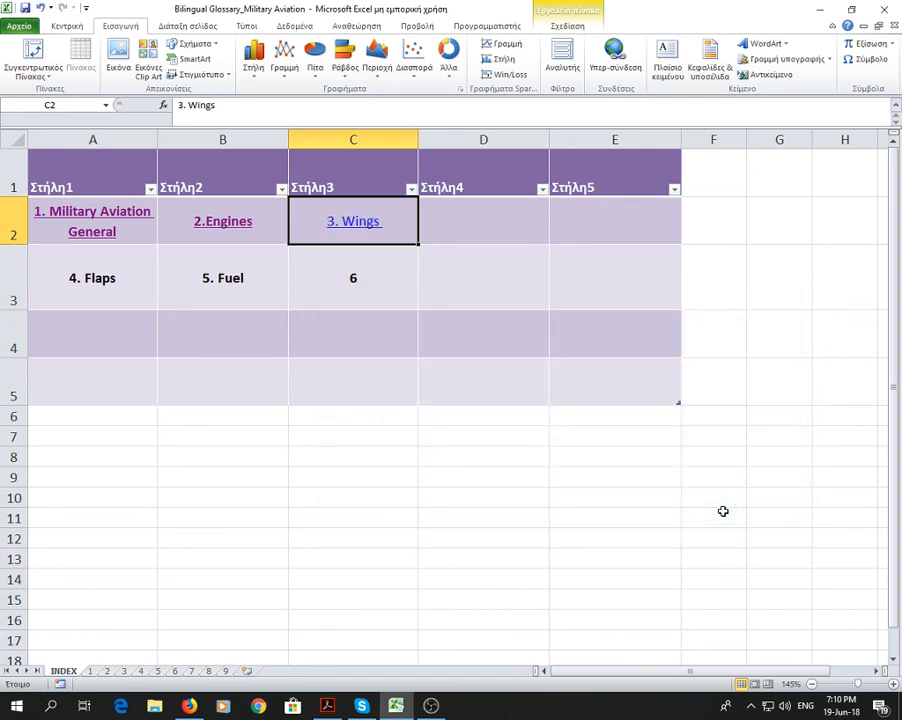
# Follow the "3. Wings" hyperlink on the INDEX sheet to test it, and return to INDEX.
pyautogui.click(399, 538)
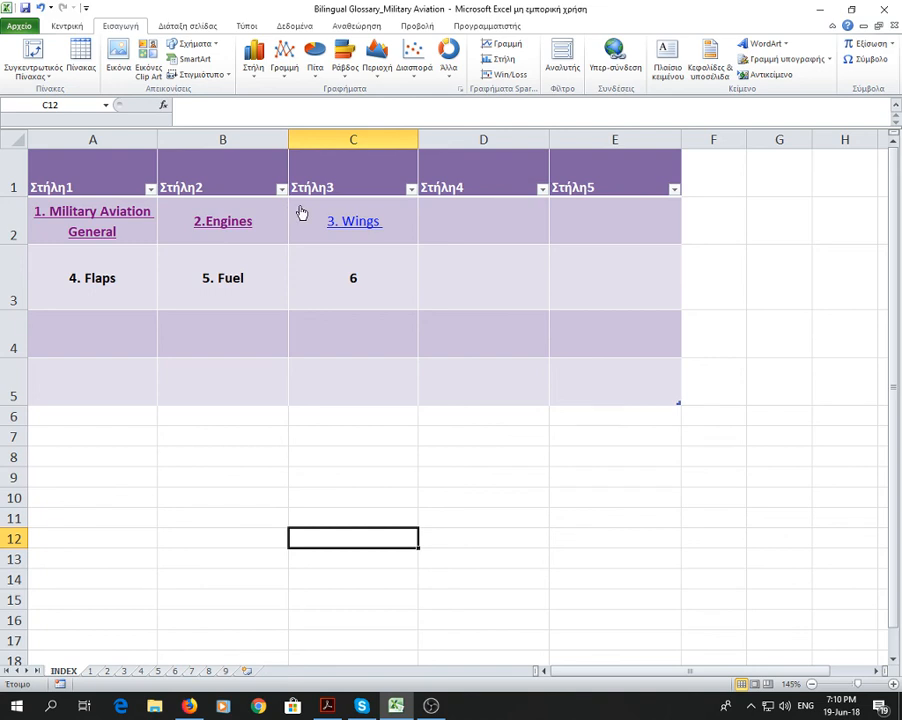
pyautogui.click(356, 224)
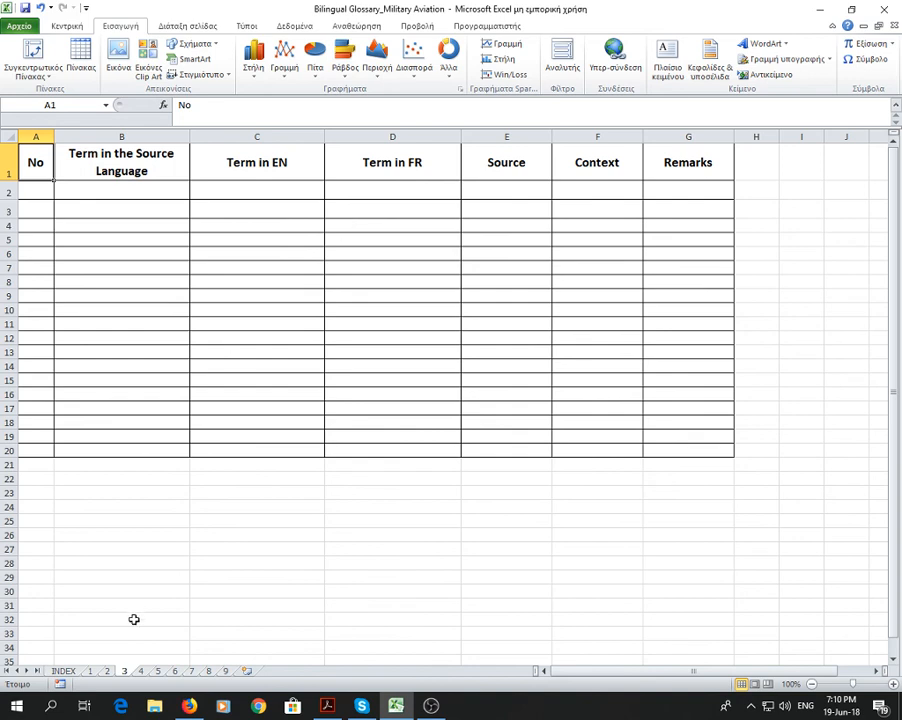
pyautogui.click(60, 675)
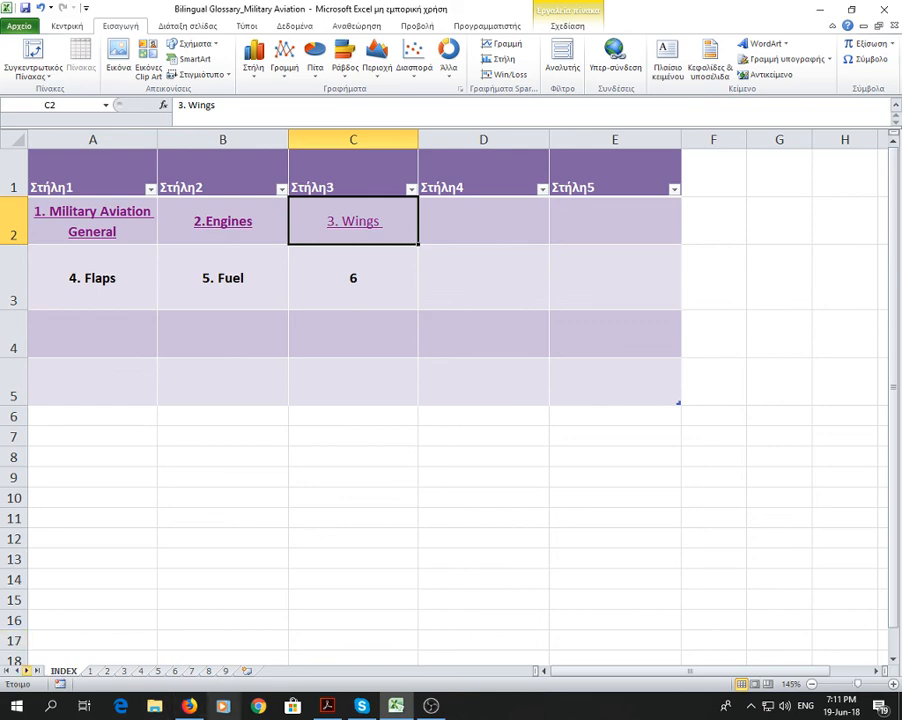
pyautogui.click(430, 706)
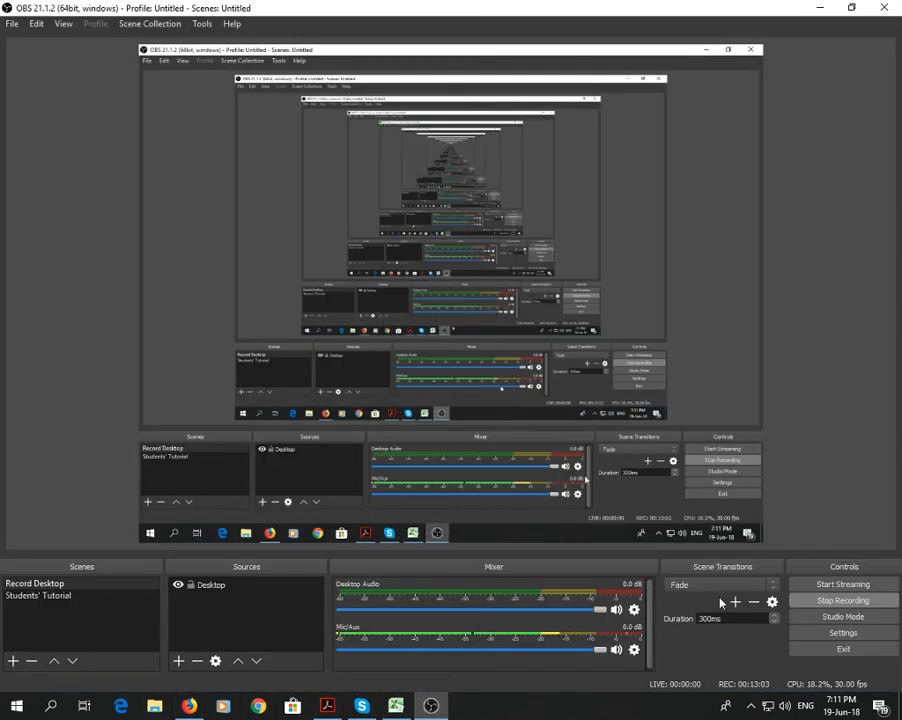